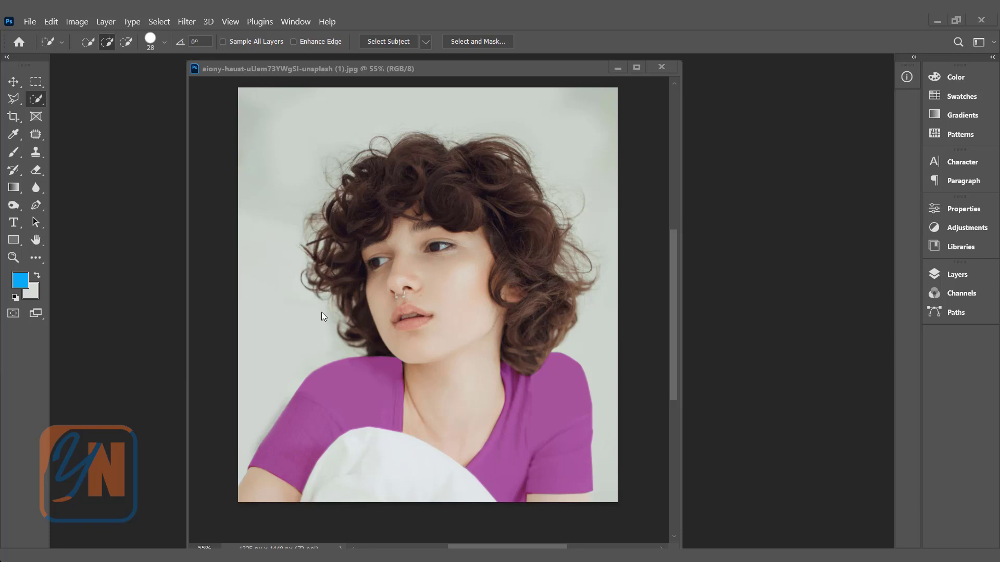
Try a Quick Selection of the background left of the hair, then deselect it.
right_click(41, 99)
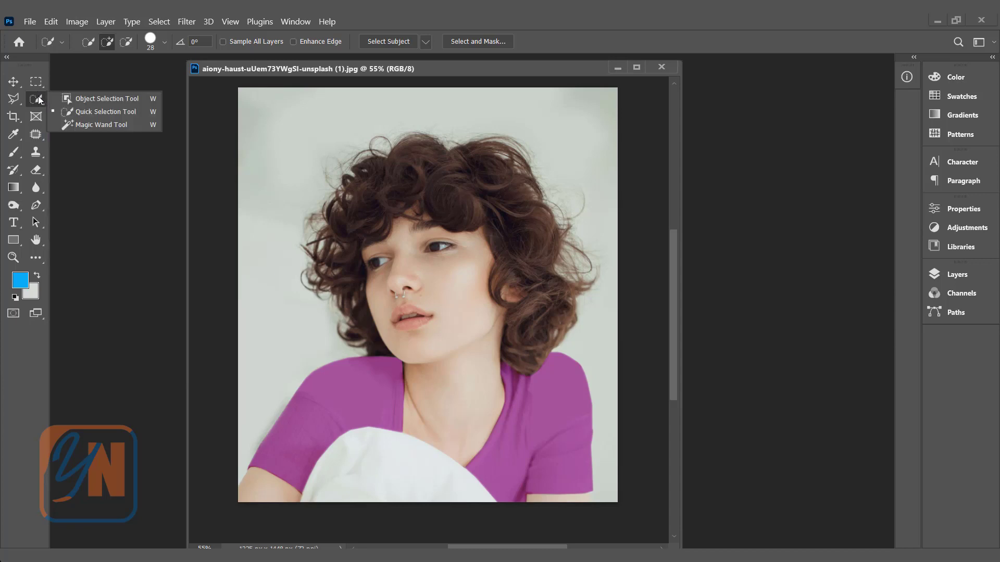
click(92, 113)
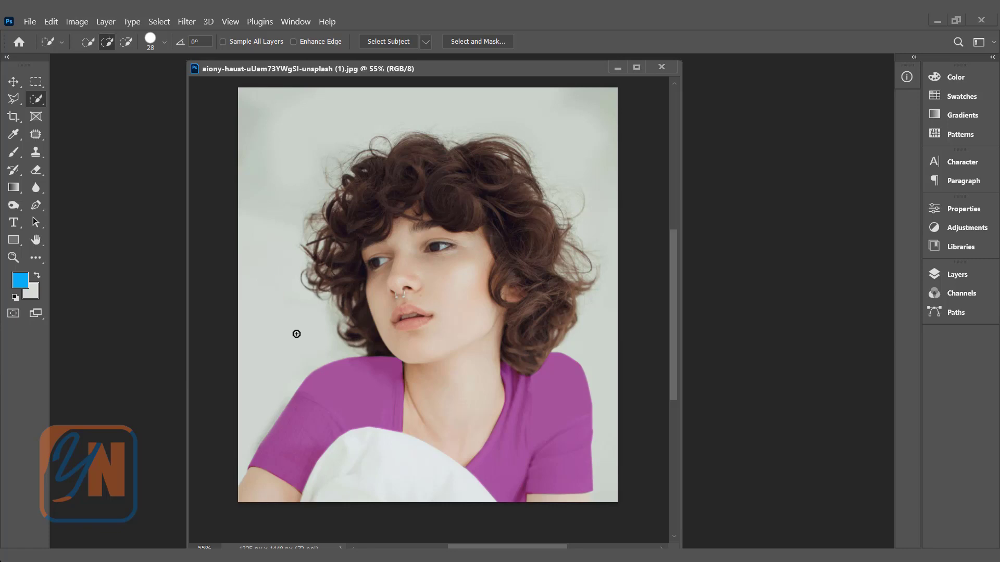
mouse_move(290, 314)
mouse_down()
mouse_move(288, 243)
mouse_move(308, 187)
mouse_move(295, 212)
mouse_move(304, 218)
mouse_up()
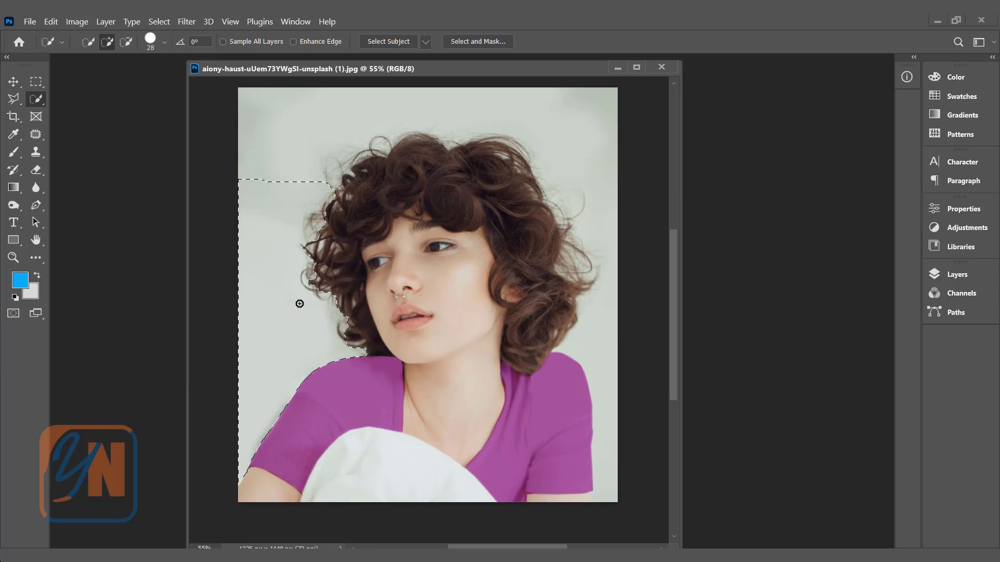
key(ctrl+d)
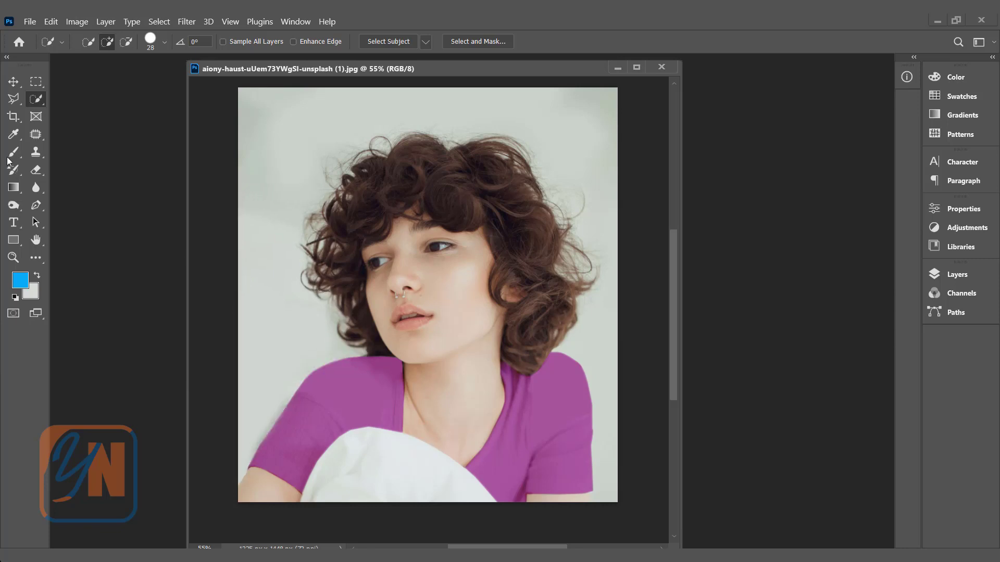
Attempt freehand Lasso outlines along the hair's left edge, discarding the first one.
click(11, 101)
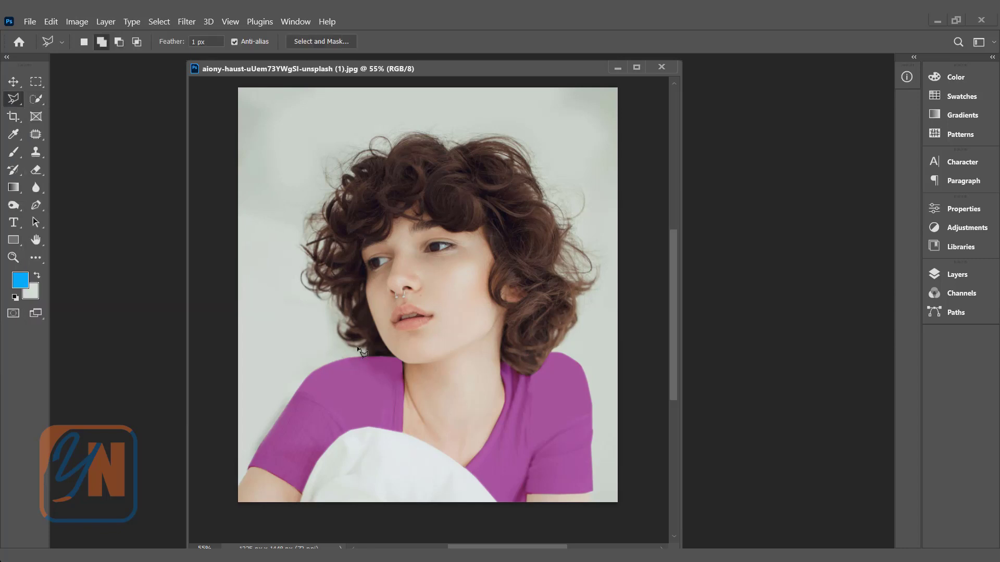
mouse_move(361, 352)
mouse_down()
mouse_move(343, 346)
mouse_move(333, 303)
mouse_move(295, 252)
mouse_up()
key(Escape)
drag(295, 267, 303, 266)
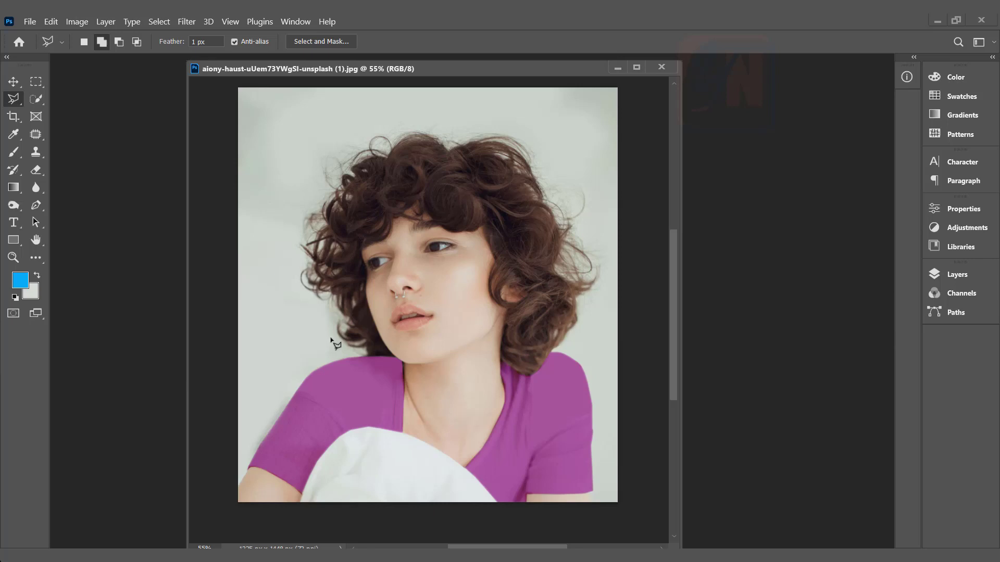
Trace a freehand Lasso selection around the curly hair and face.
click(15, 100)
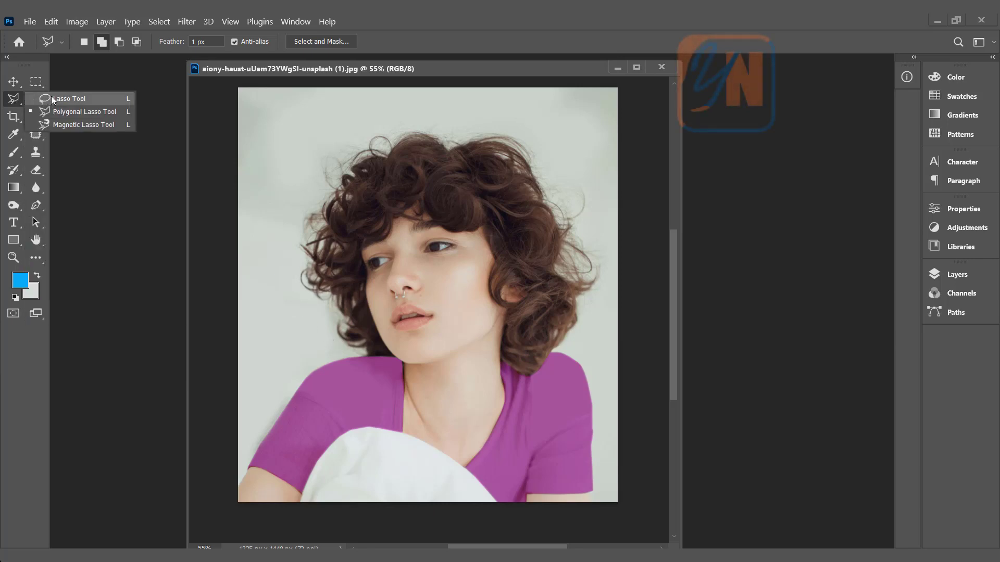
click(81, 98)
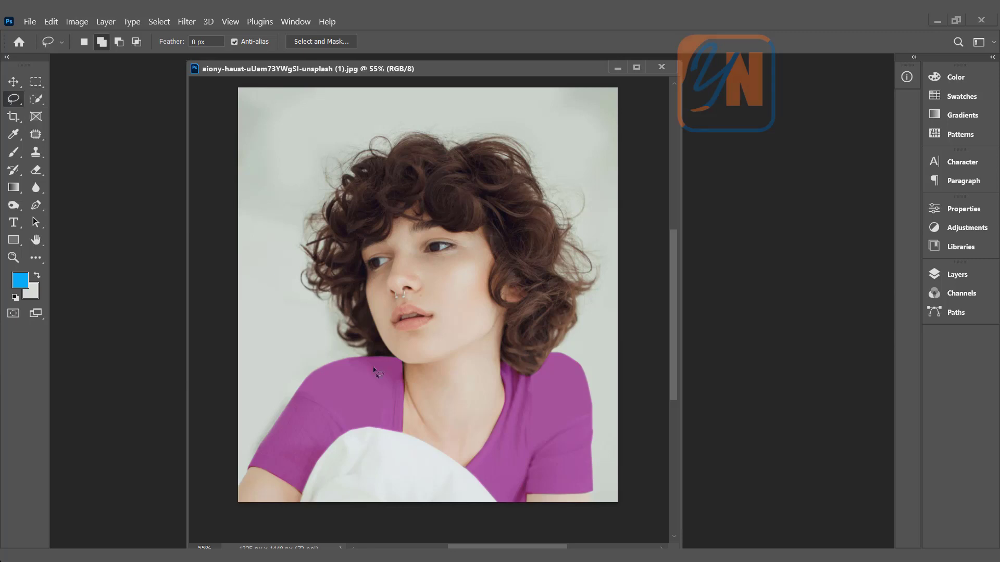
mouse_move(373, 367)
mouse_down()
mouse_move(319, 326)
mouse_move(294, 280)
mouse_move(293, 232)
mouse_move(316, 159)
mouse_move(383, 113)
mouse_move(545, 136)
mouse_move(557, 167)
mouse_move(581, 179)
mouse_move(587, 247)
mouse_move(606, 275)
mouse_move(579, 347)
mouse_move(567, 356)
mouse_move(377, 374)
mouse_up()
right_click(19, 101)
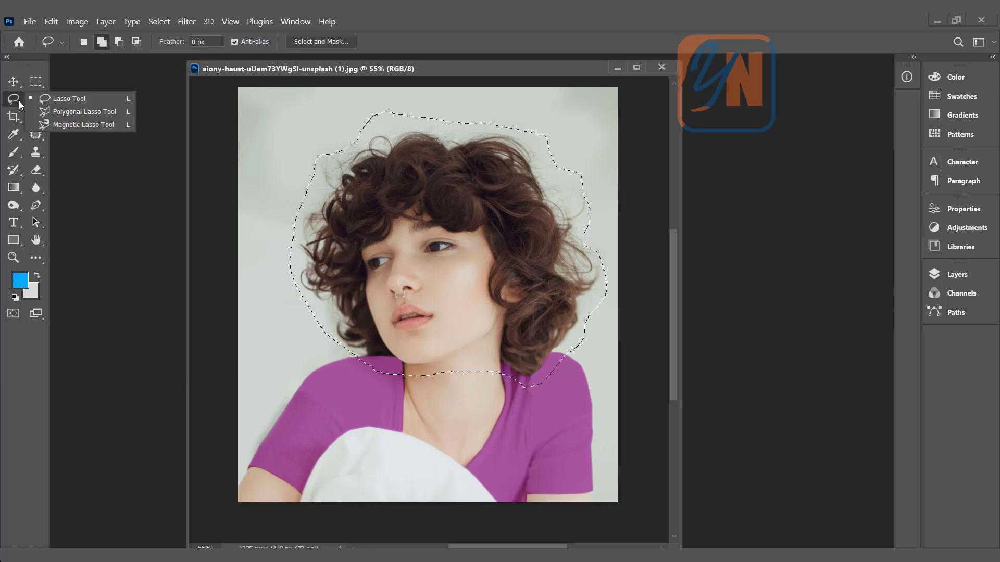
Add the shoulders and purple shirt to the selection with a Polygonal Lasso outline.
click(61, 112)
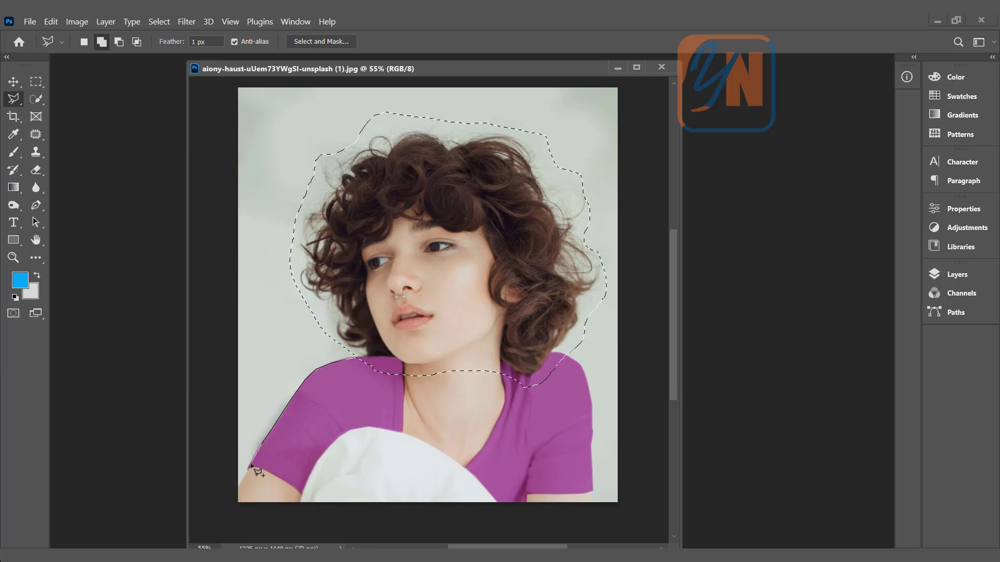
click(228, 511)
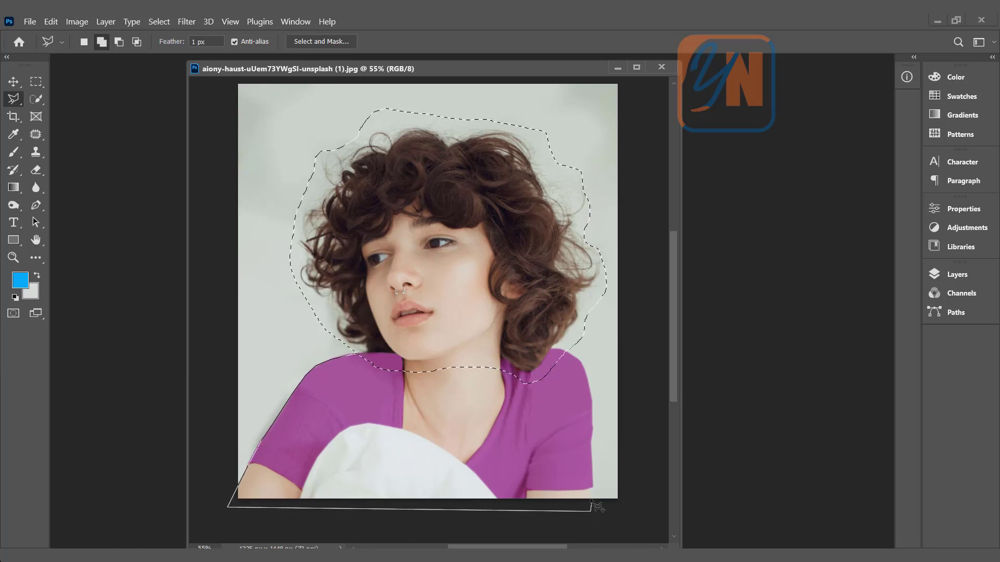
click(590, 511)
click(593, 487)
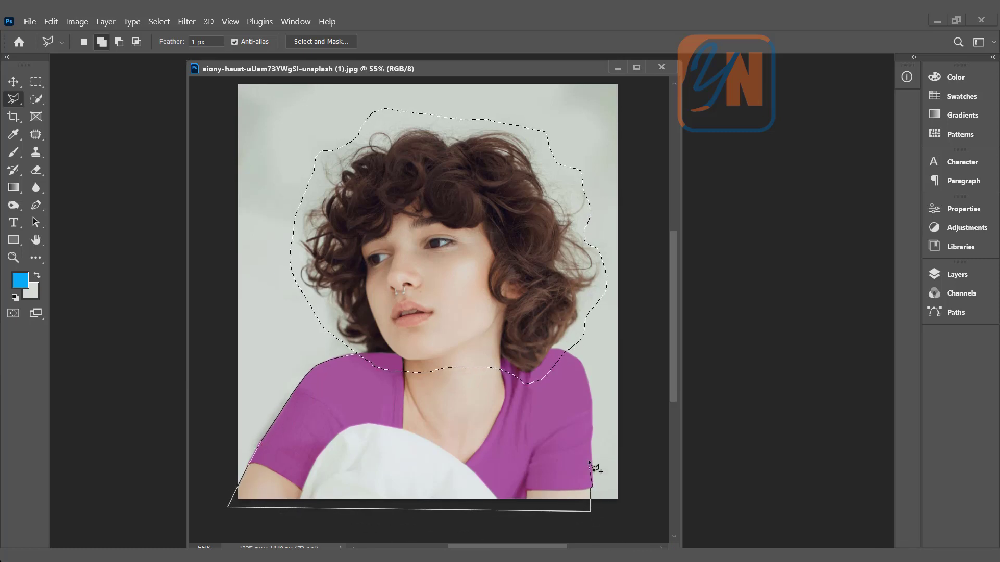
click(589, 386)
click(573, 359)
click(557, 351)
click(461, 328)
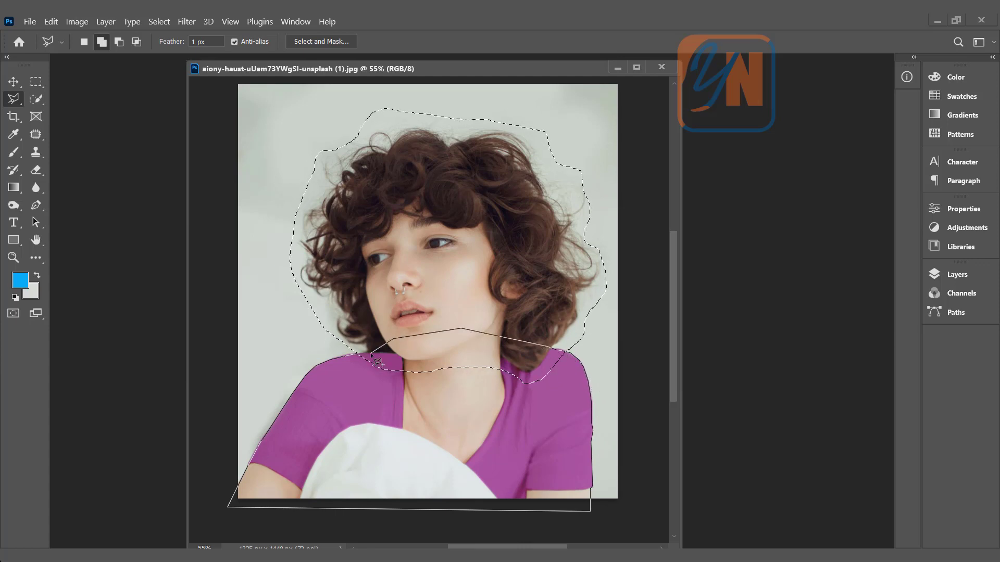
click(393, 338)
click(358, 356)
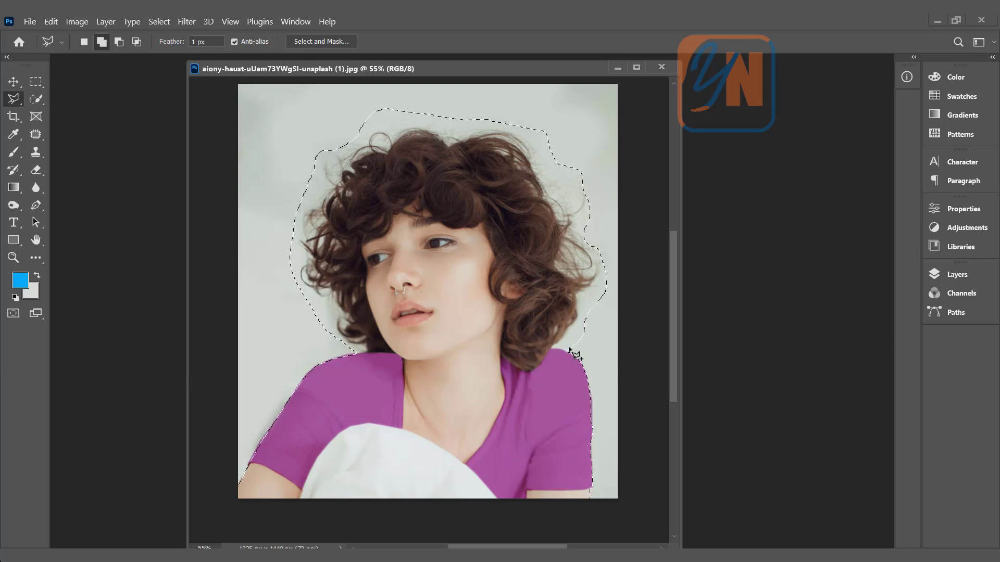
Subtract the background slivers near the right and left shoulders from the selection.
click(119, 44)
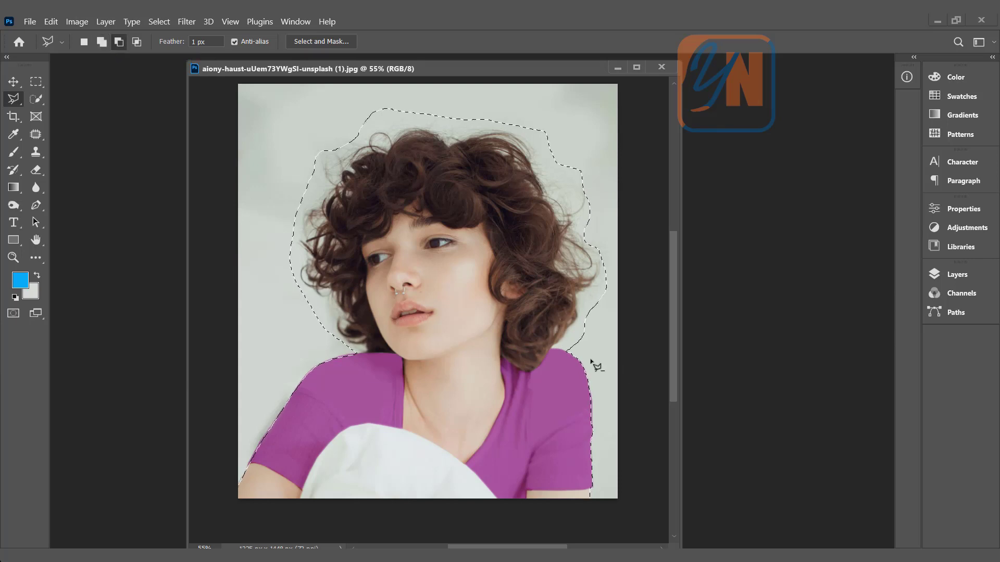
click(579, 346)
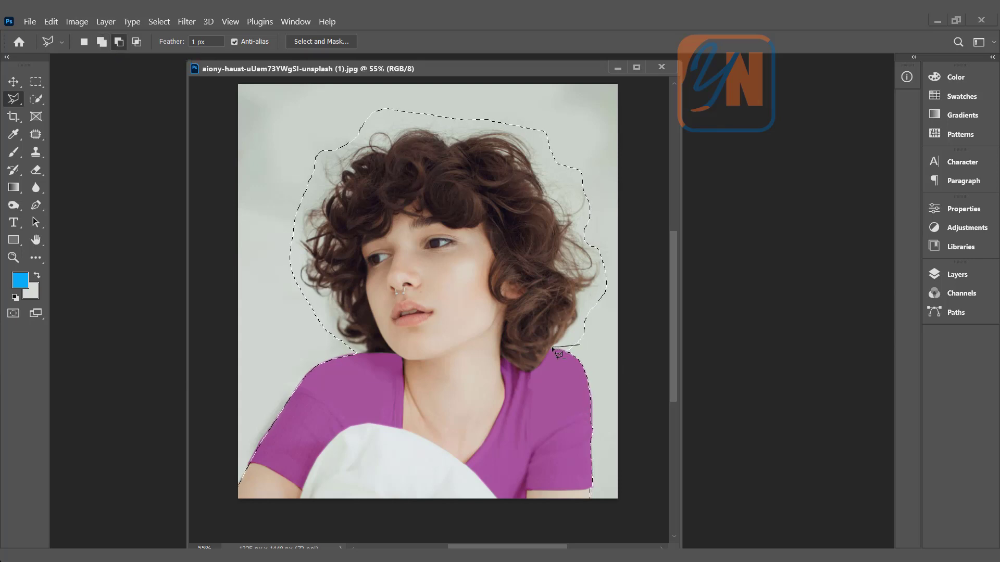
click(589, 347)
click(345, 349)
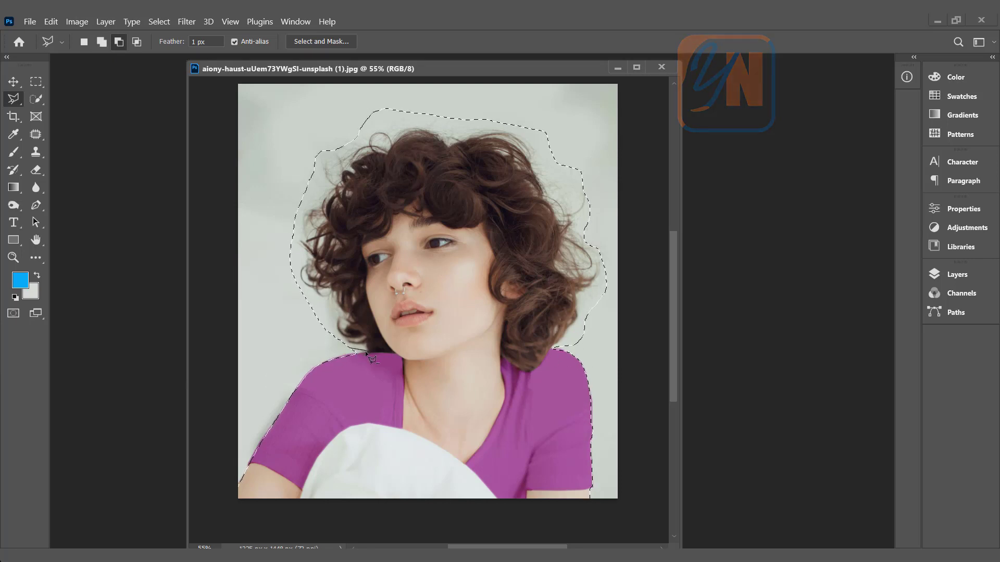
click(330, 354)
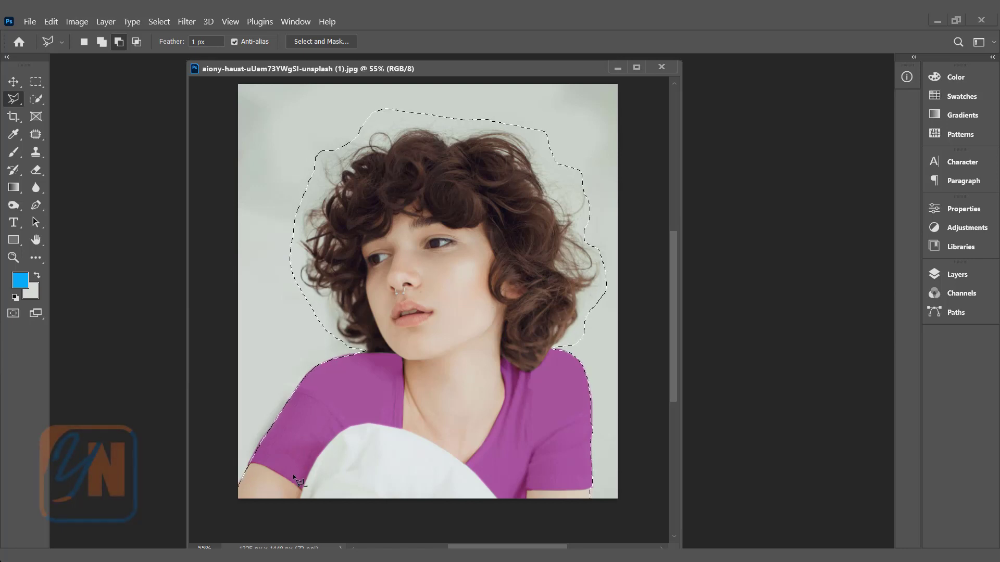
Duplicate the Background layer and add a layer mask to the copy from the figure selection.
click(956, 276)
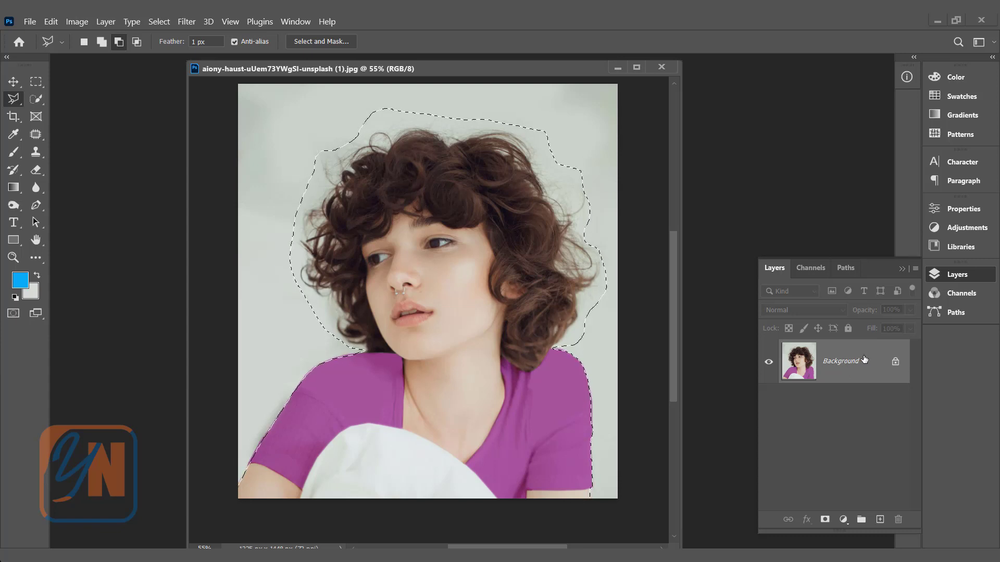
drag(865, 359, 881, 522)
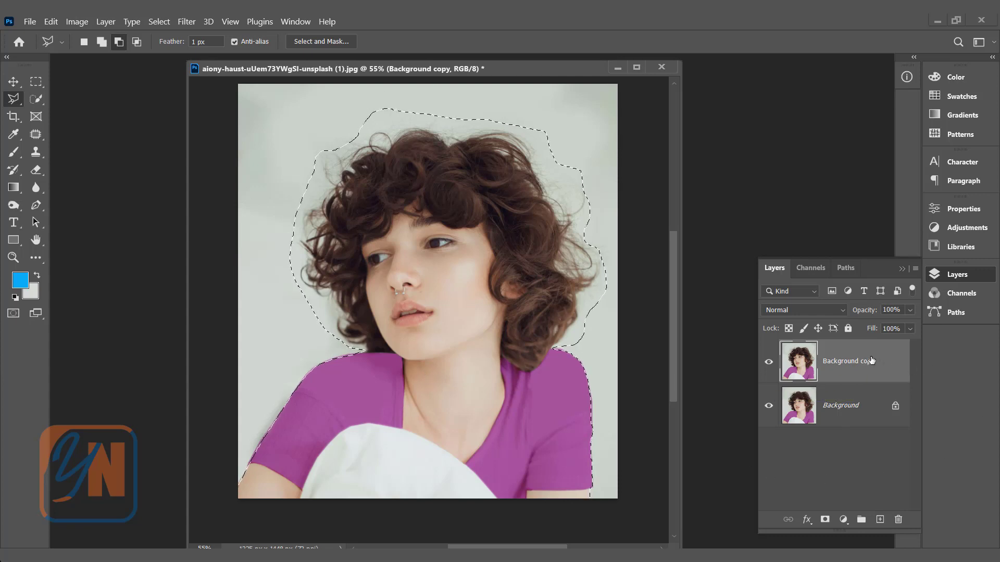
click(825, 520)
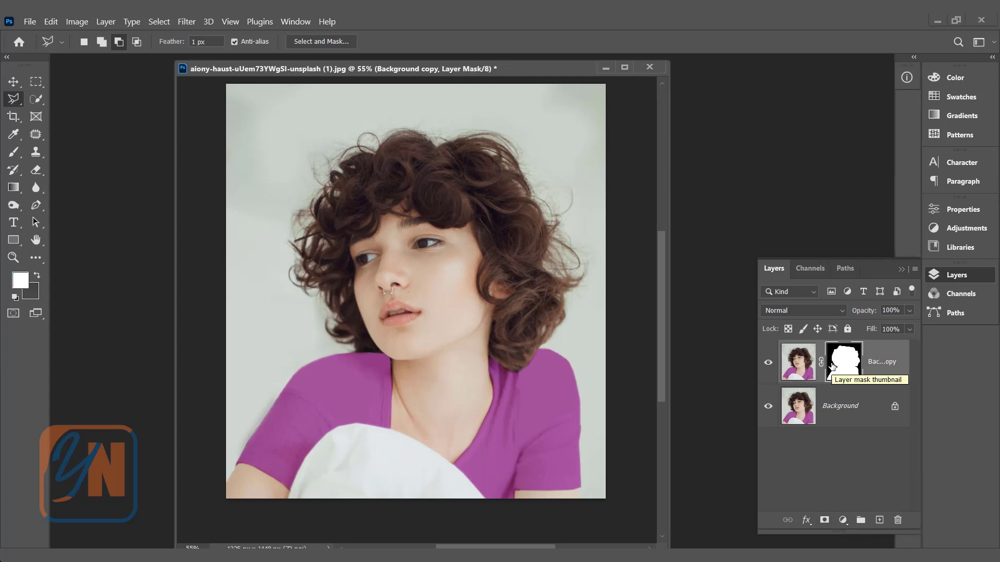
Hide the Background layer and bring up the context menu for the Background copy's mask.
click(768, 407)
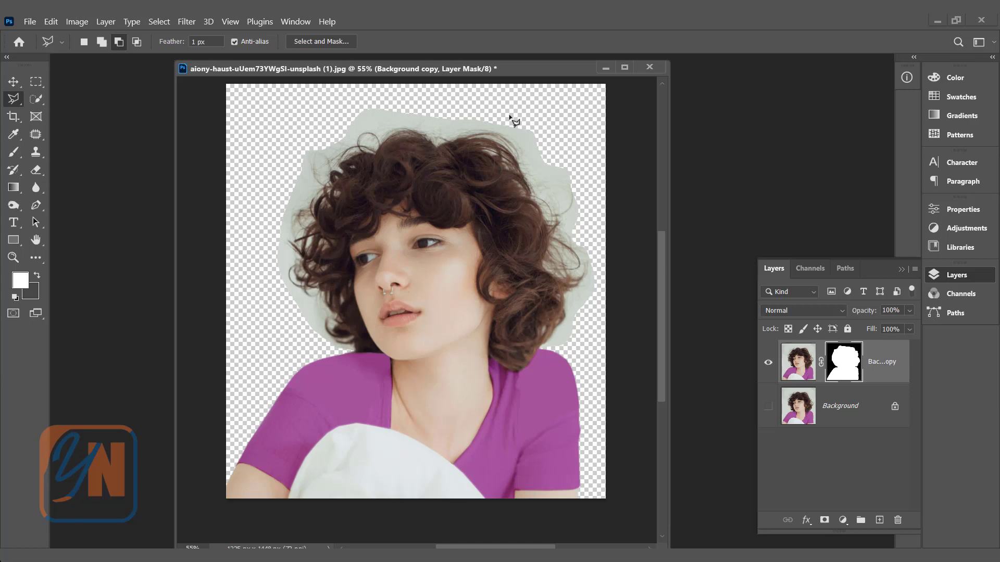
right_click(885, 361)
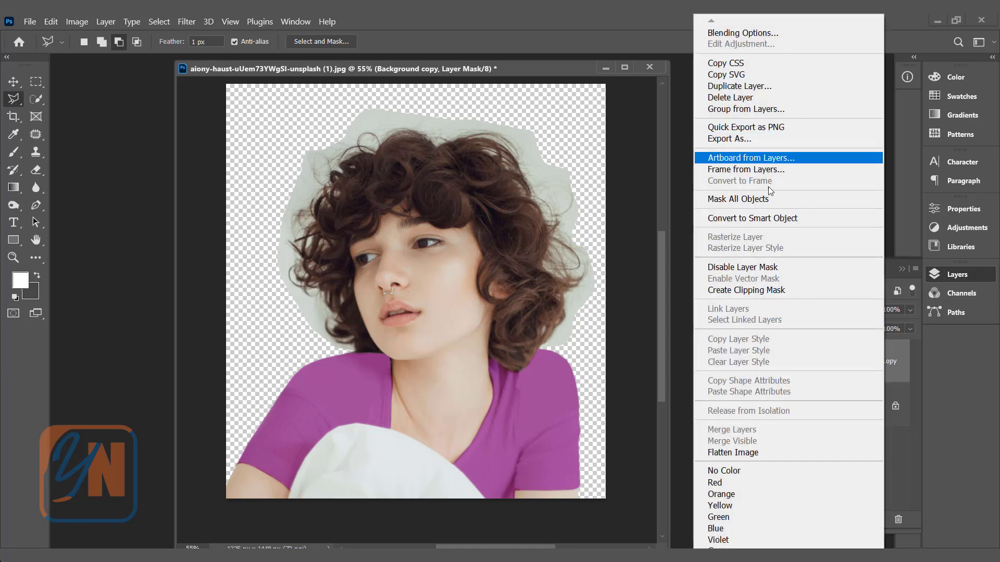
click(908, 369)
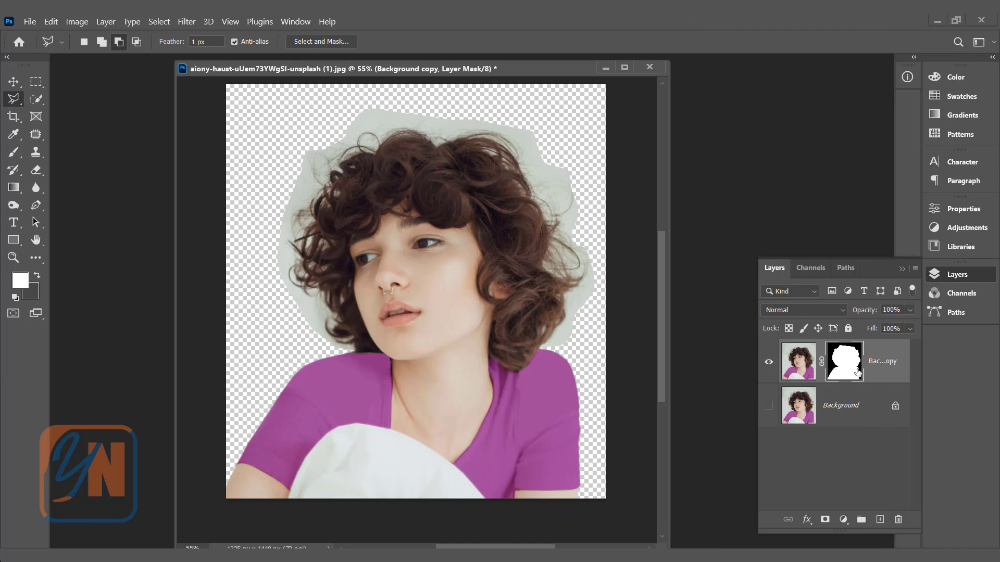
right_click(799, 361)
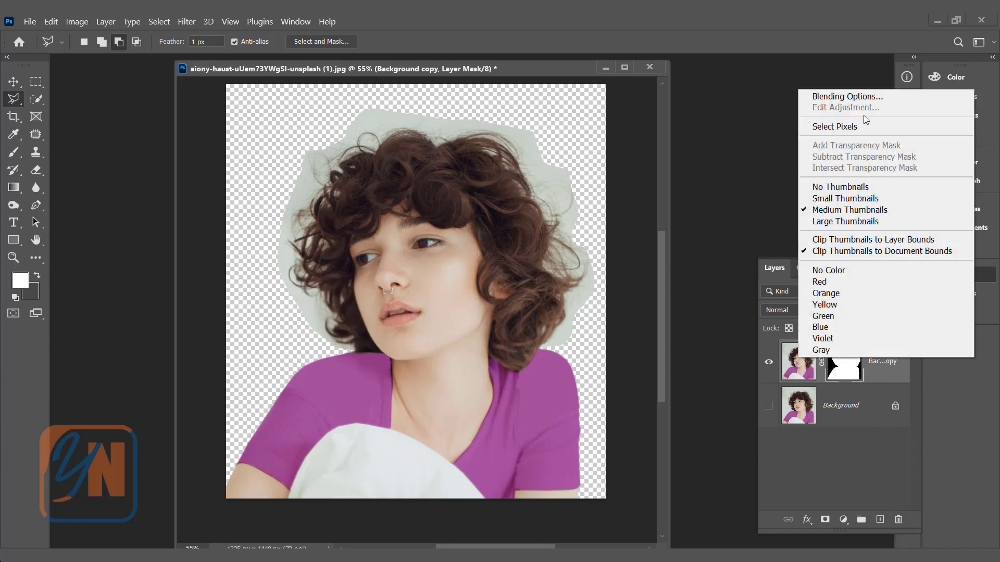
right_click(846, 363)
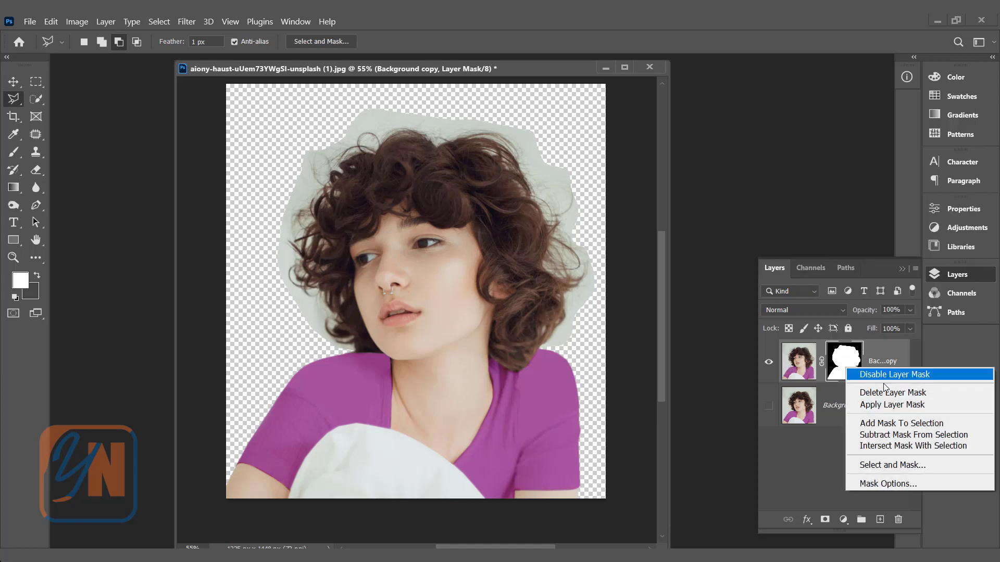
Open Select and Mask, preview Onion Skin, then return to the Overlay view.
click(877, 464)
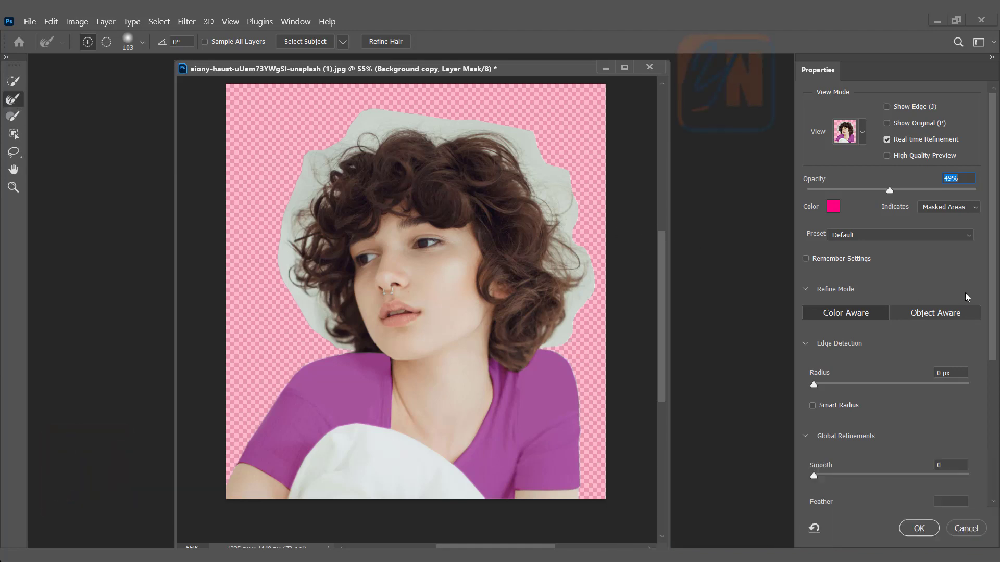
drag(992, 313, 993, 517)
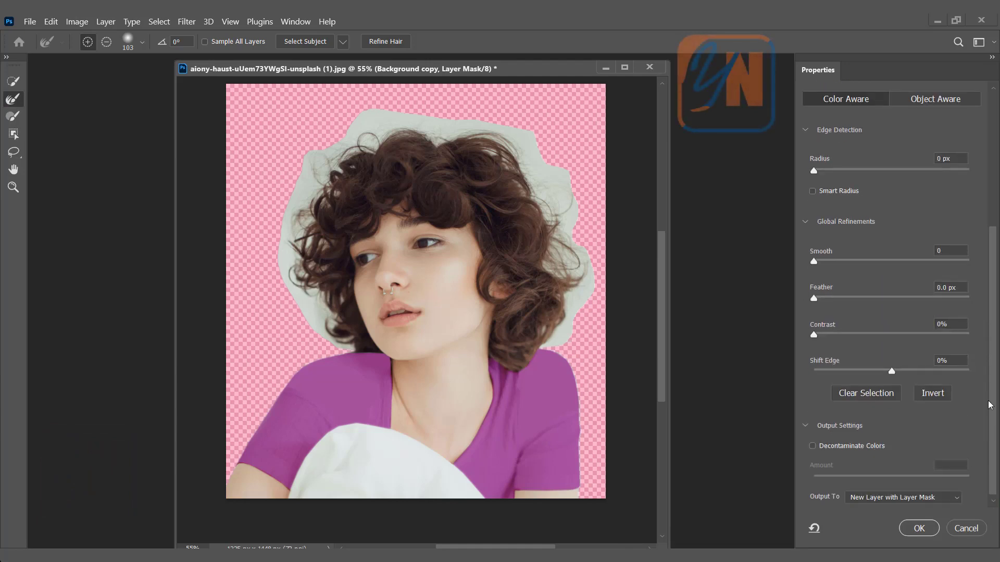
drag(990, 405, 994, 260)
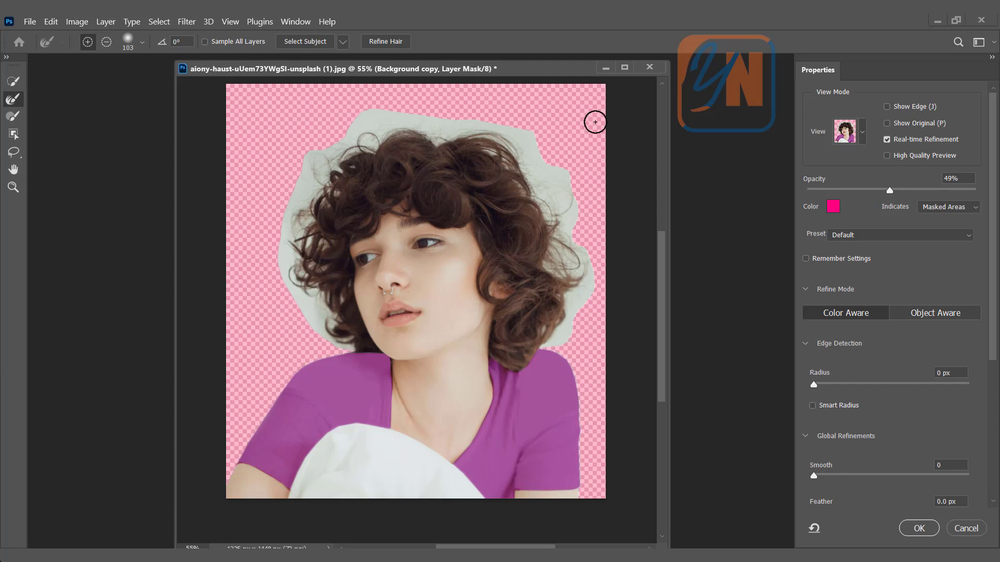
click(862, 133)
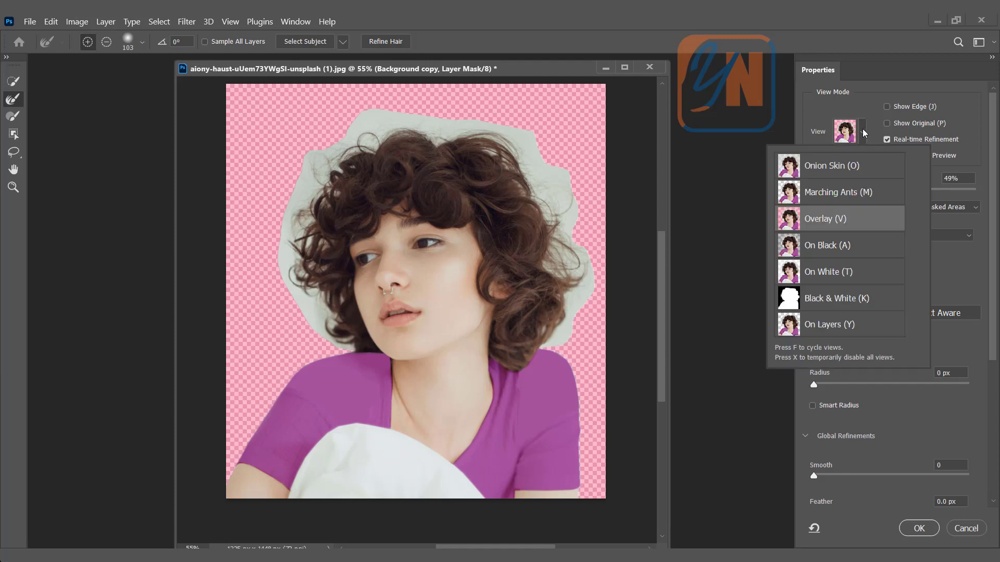
click(840, 167)
click(823, 219)
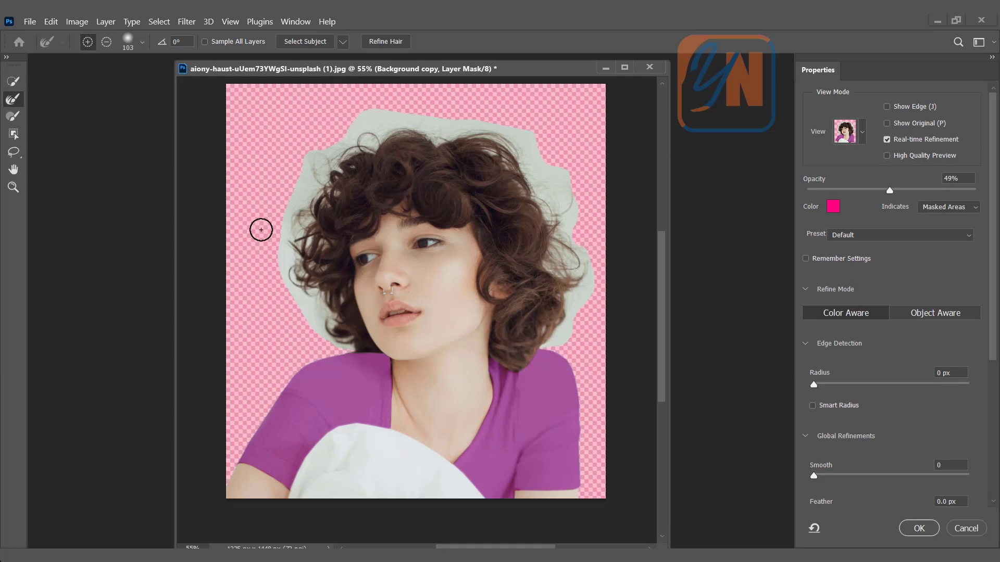
Change the overlay colour to a lighter pink, ee64d9.
click(834, 205)
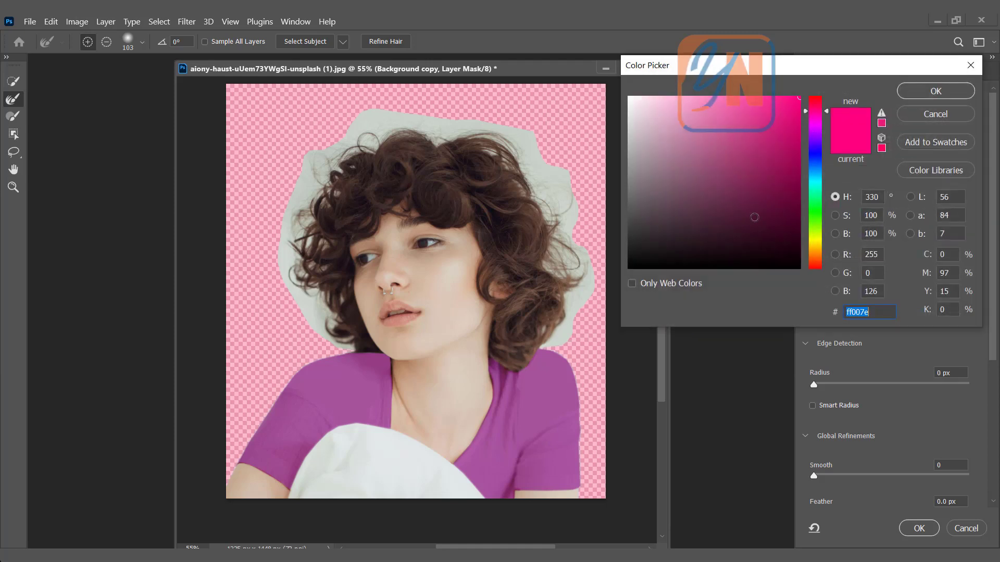
drag(815, 161, 813, 121)
click(764, 117)
click(729, 108)
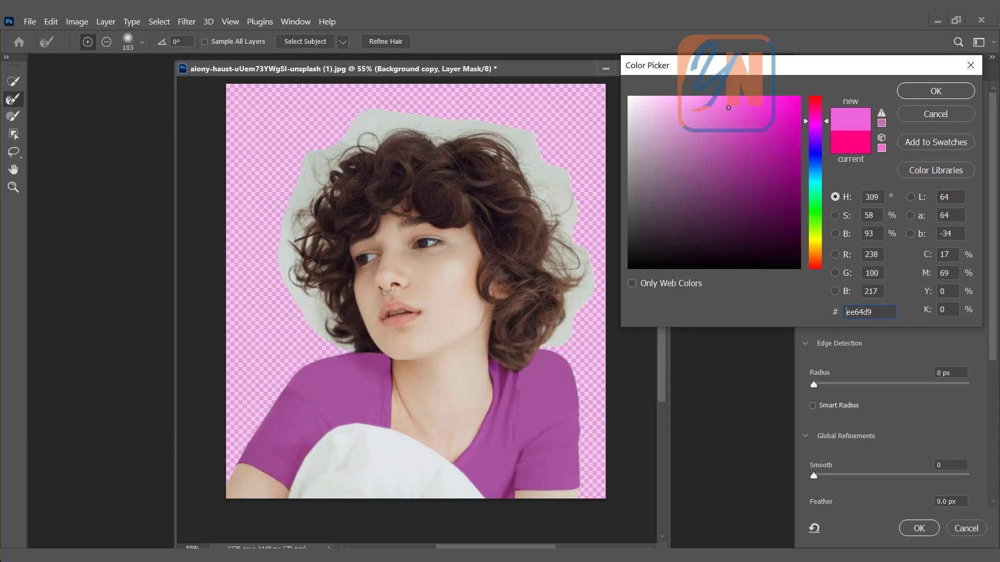
click(915, 92)
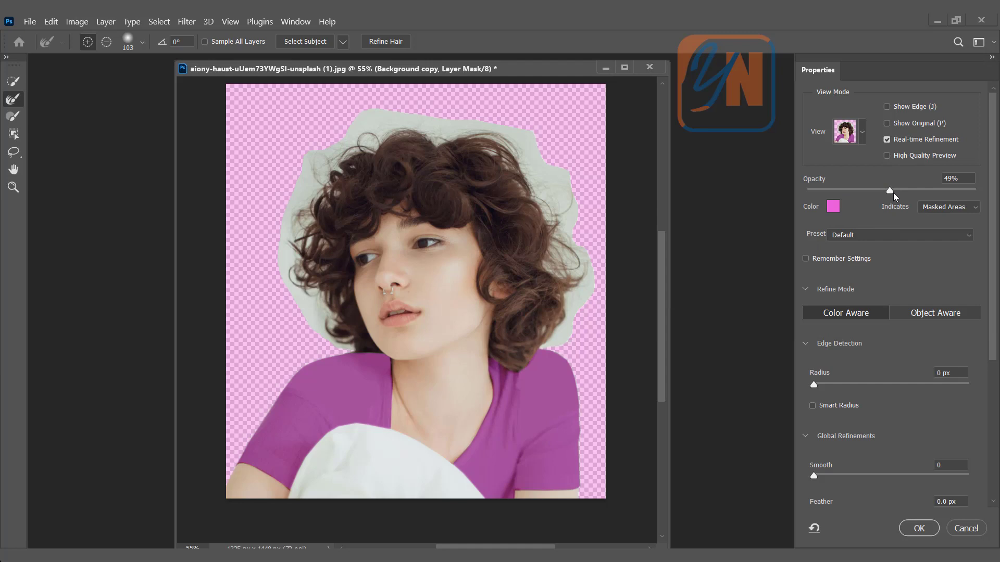
Set the overlay opacity to 80%.
drag(889, 190, 933, 190)
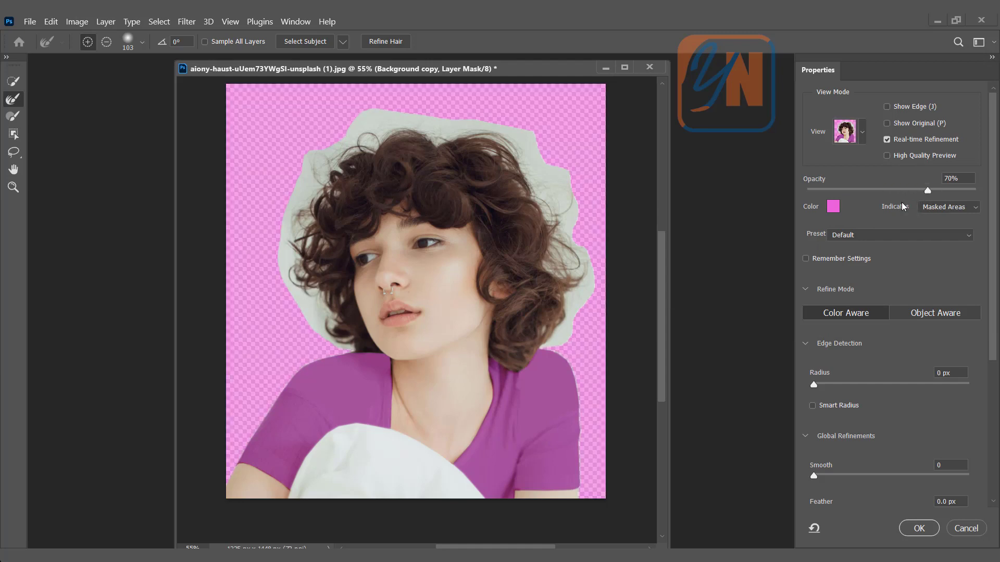
click(953, 178)
text(80)
key(Return)
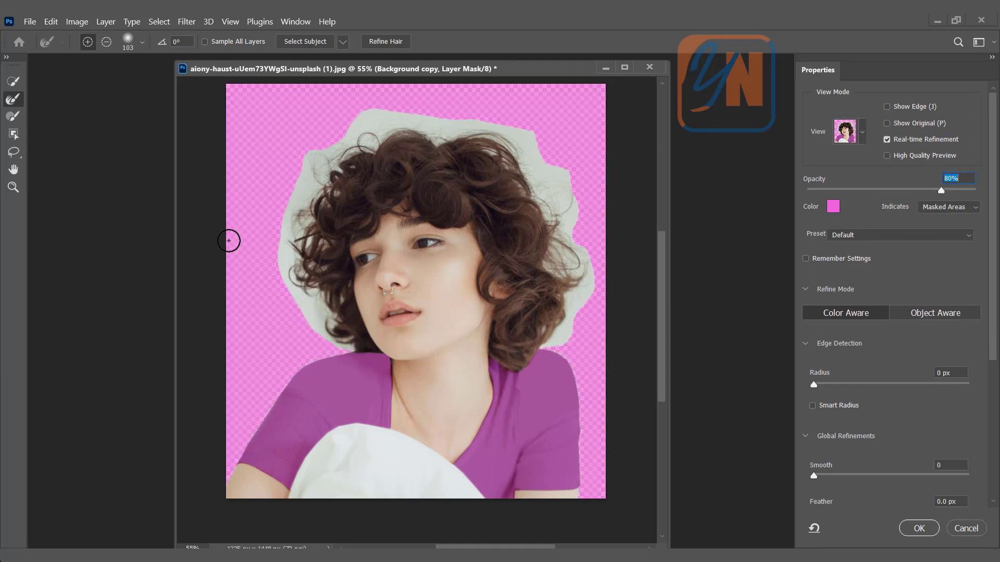
scroll(992, 218, down, 1)
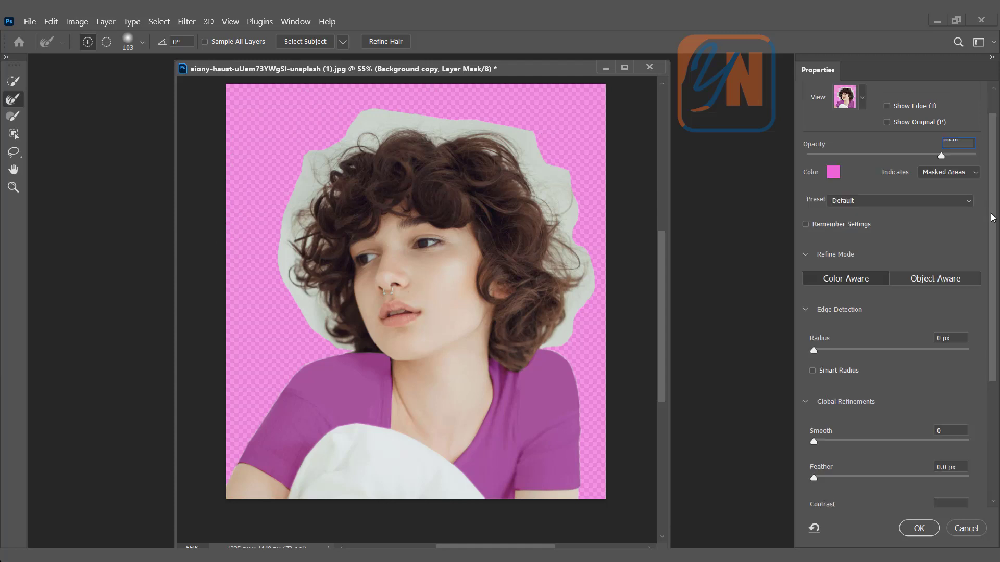
scroll(992, 218, down, 5)
scroll(991, 302, up, 4)
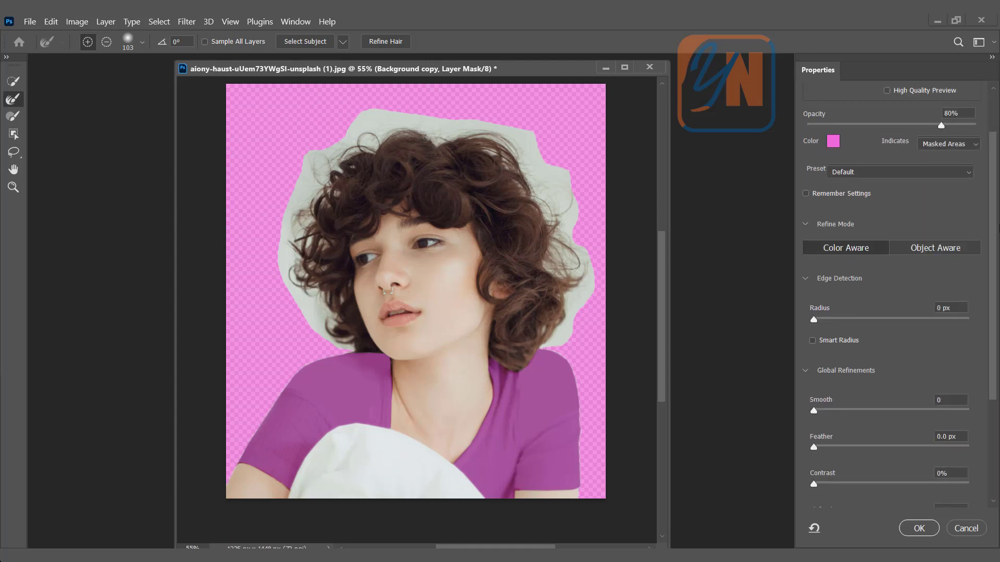
scroll(991, 303, down, 4)
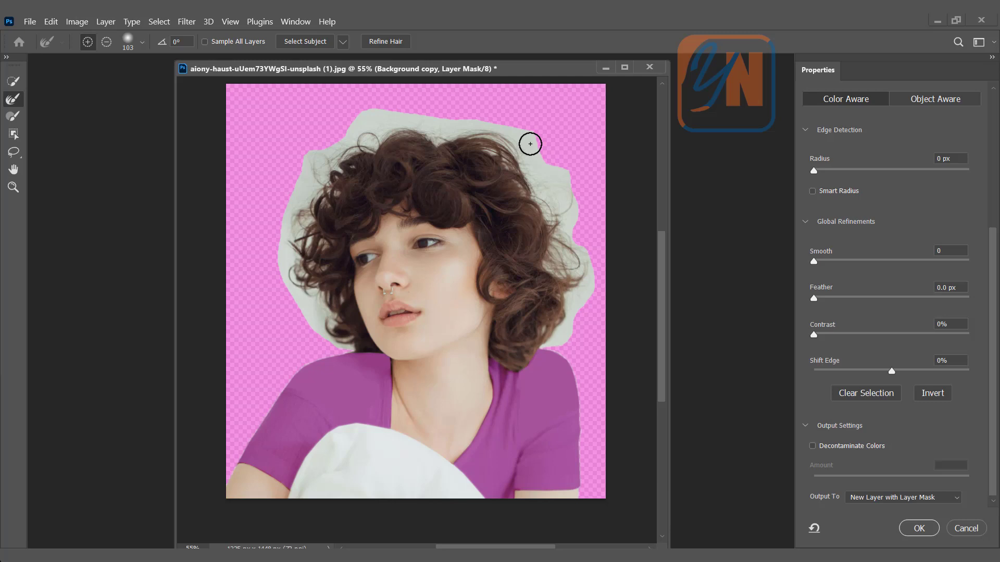
Refine the curly hair edges and white patch above the head, and enable Decontaminate Colors.
mouse_move(530, 144)
mouse_down()
mouse_move(565, 198)
mouse_move(564, 176)
mouse_move(573, 219)
mouse_move(554, 195)
mouse_move(546, 209)
mouse_move(541, 202)
mouse_move(552, 228)
mouse_move(563, 198)
mouse_move(576, 217)
mouse_move(576, 253)
mouse_move(559, 223)
mouse_move(550, 266)
mouse_move(589, 276)
mouse_move(571, 312)
mouse_move(573, 296)
mouse_move(572, 332)
mouse_move(555, 342)
mouse_move(564, 339)
mouse_move(545, 335)
mouse_move(573, 292)
mouse_up()
mouse_move(474, 126)
mouse_down()
mouse_move(434, 136)
mouse_move(480, 120)
mouse_move(379, 124)
mouse_move(370, 137)
mouse_move(387, 127)
mouse_move(366, 143)
mouse_move(375, 113)
mouse_move(348, 140)
mouse_move(390, 139)
mouse_move(370, 133)
mouse_move(319, 159)
mouse_move(327, 146)
mouse_move(305, 179)
mouse_move(305, 162)
mouse_move(290, 196)
mouse_move(333, 165)
mouse_move(315, 313)
mouse_move(306, 309)
mouse_move(331, 341)
mouse_move(352, 342)
mouse_move(330, 337)
mouse_up()
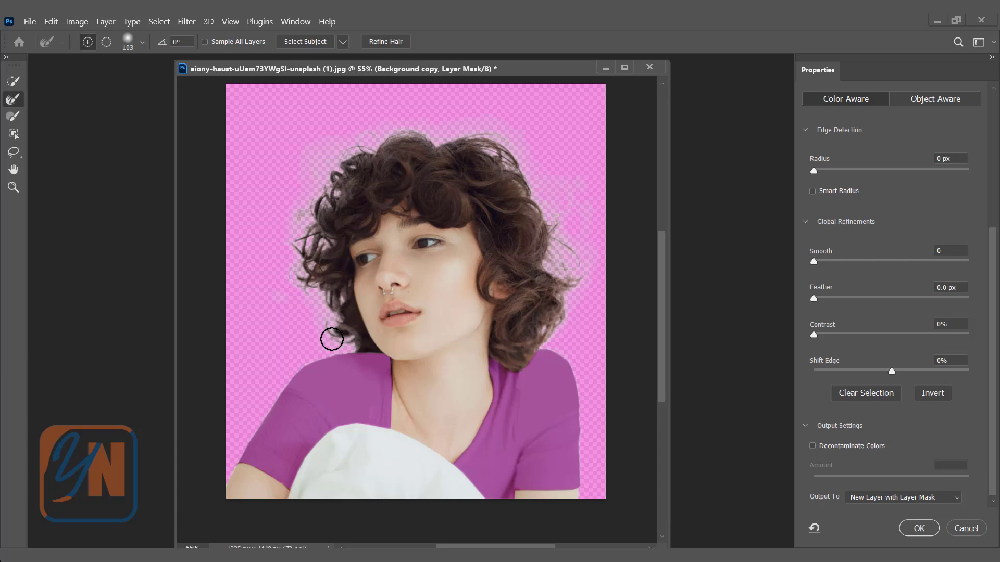
click(874, 451)
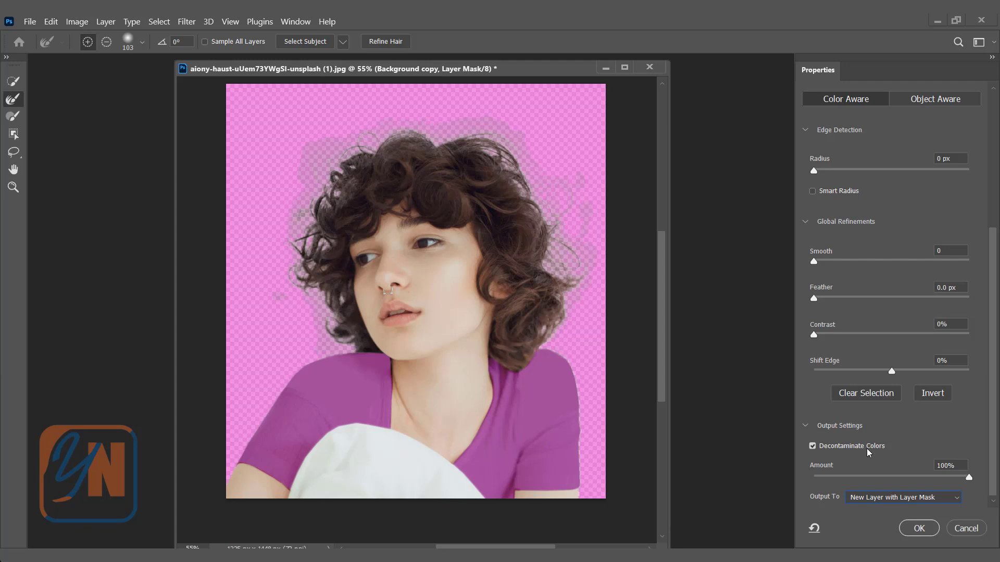
Output the refinement to a New Layer with Layer Mask and apply it.
click(956, 498)
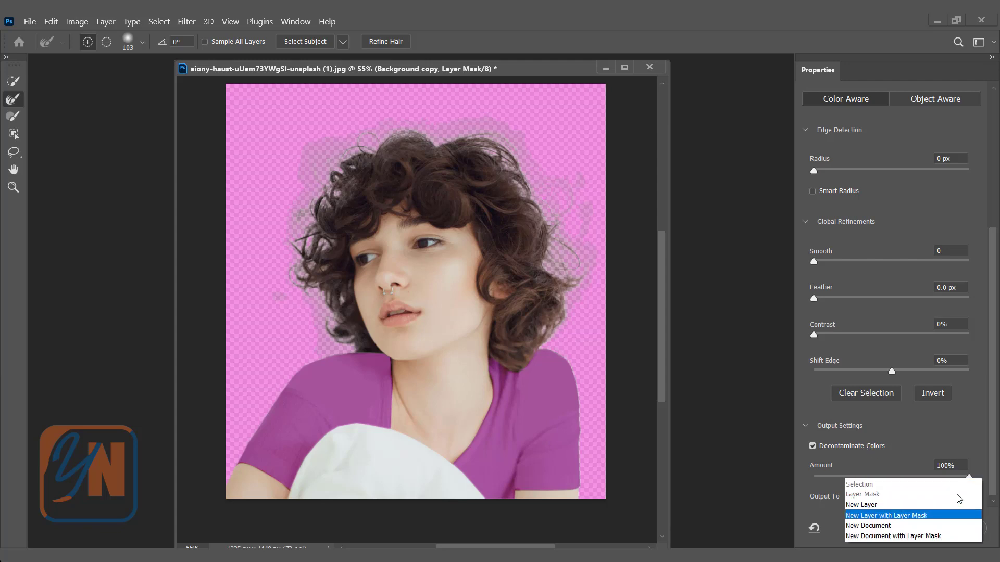
click(868, 517)
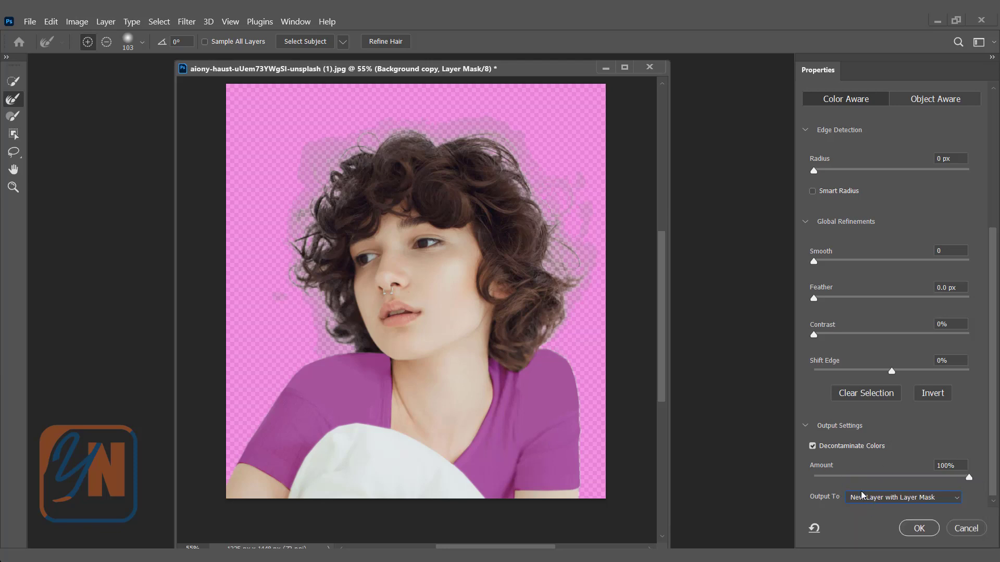
click(920, 530)
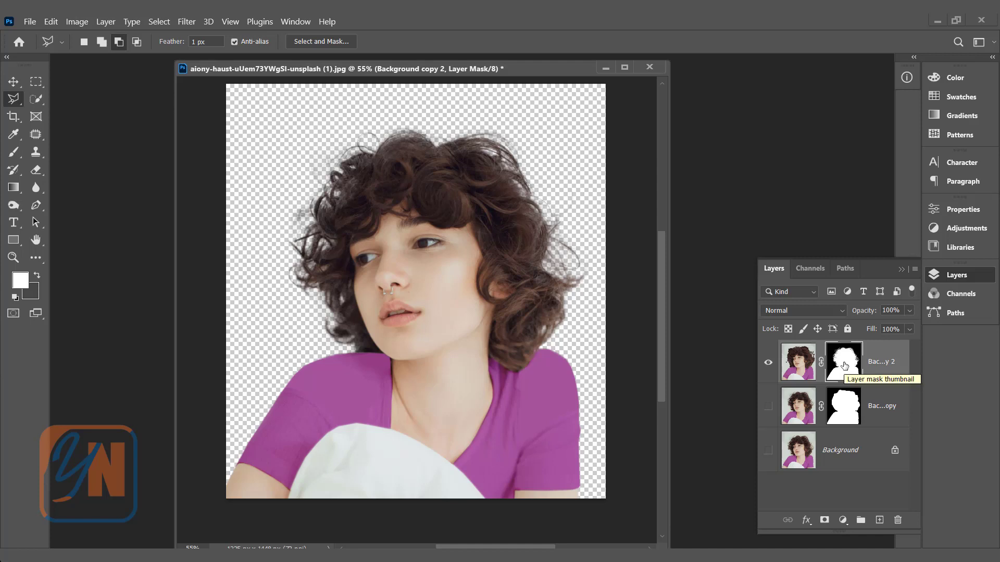
Delete the older Background copy layer by dragging it to the trash.
click(878, 407)
drag(885, 404, 899, 520)
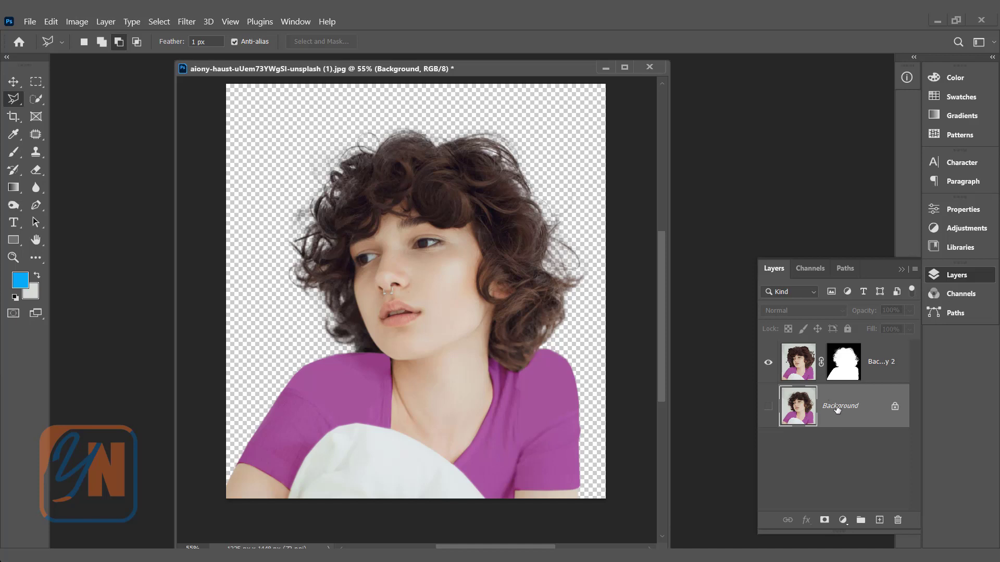
Add Layer 1 above Background and fill it with the sky-blue foreground colour.
click(879, 521)
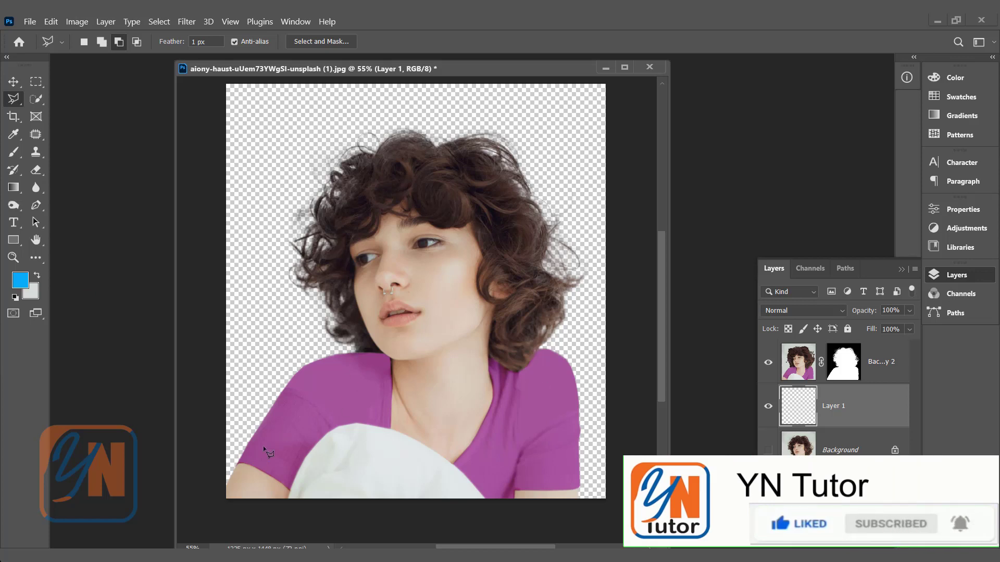
click(21, 284)
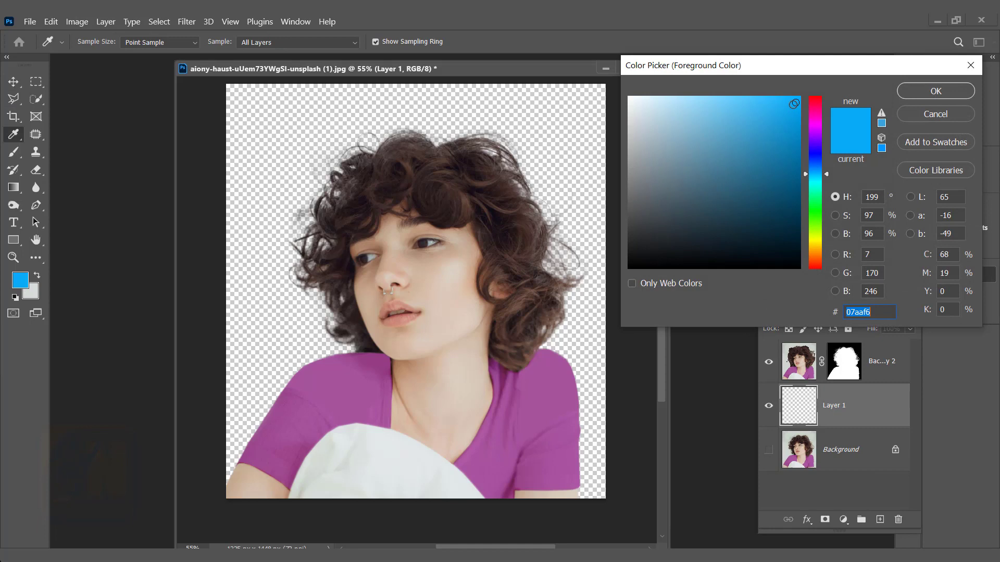
click(936, 91)
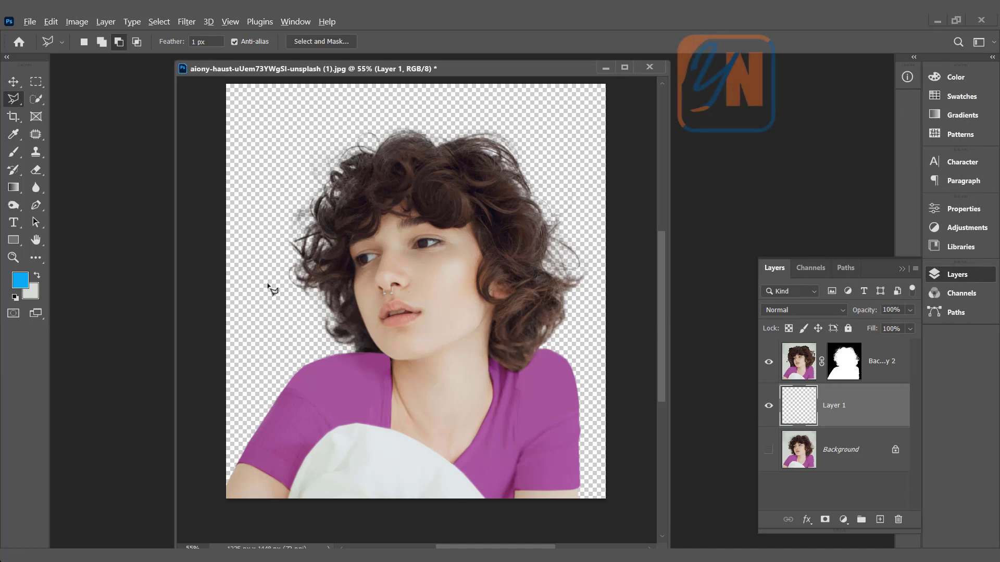
key(alt+BackSpace)
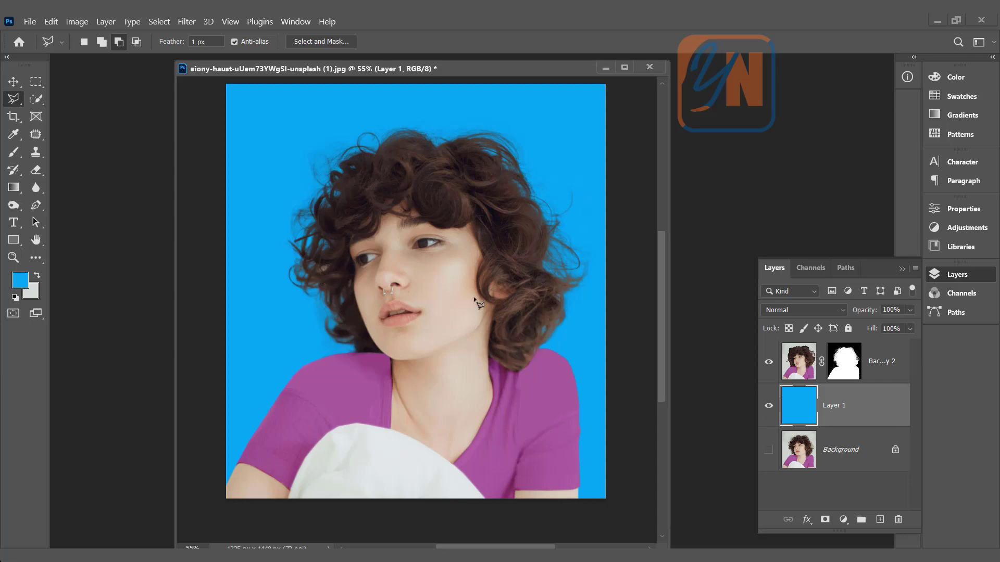
Reopen Select and Mask on Background copy 2's mask and output the result to Layer Mask.
click(846, 364)
right_click(848, 362)
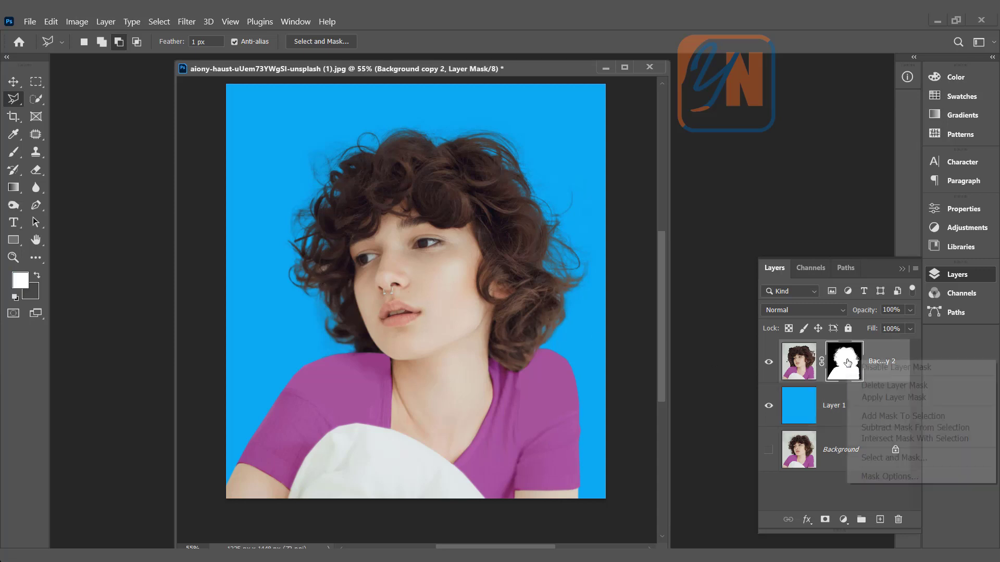
click(886, 458)
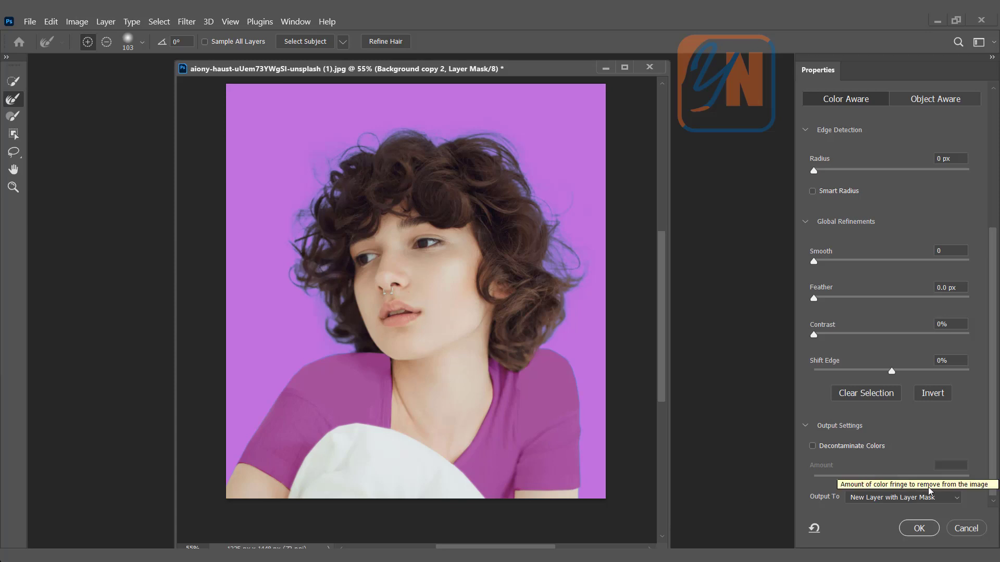
click(959, 501)
click(908, 493)
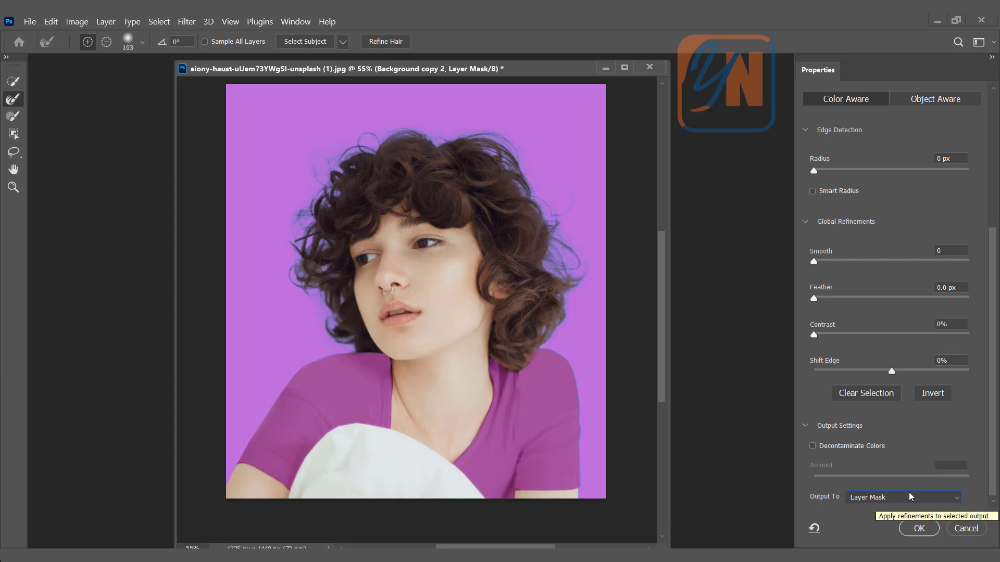
click(920, 529)
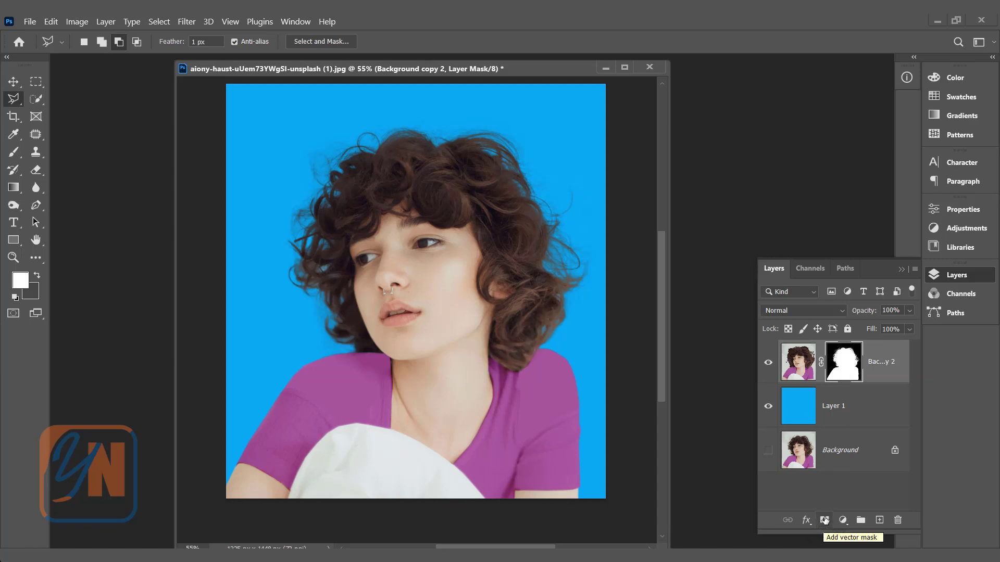
right_click(848, 363)
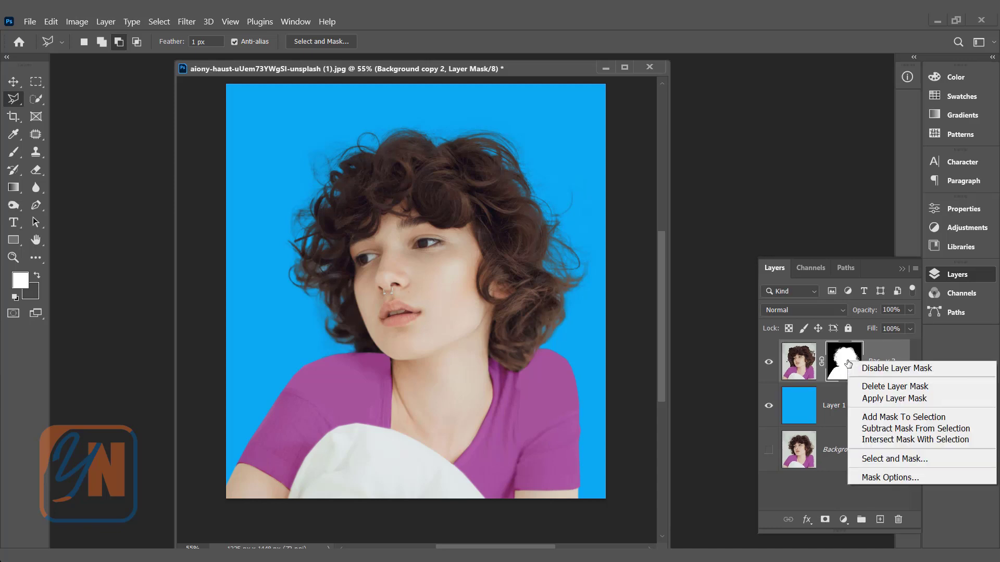
click(427, 352)
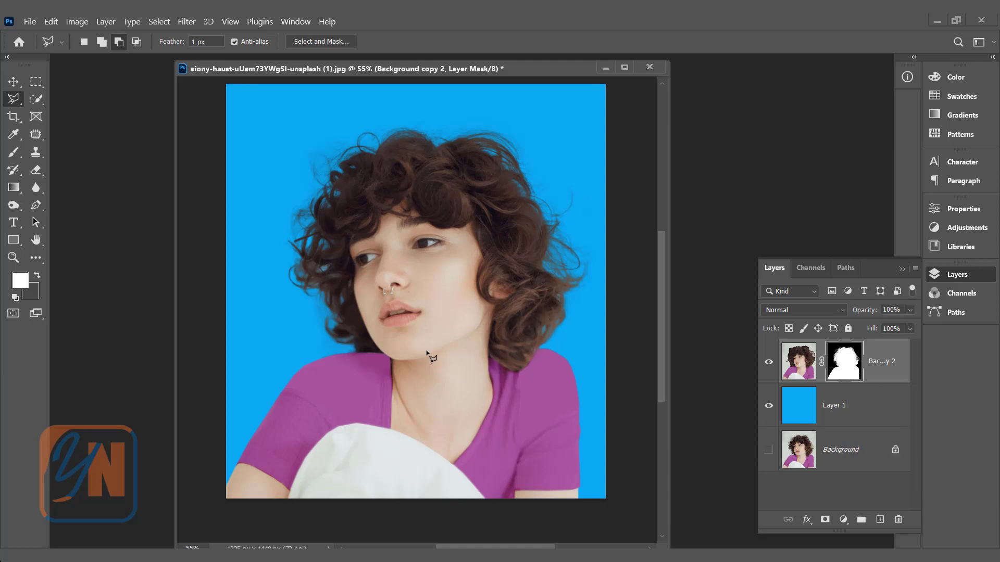